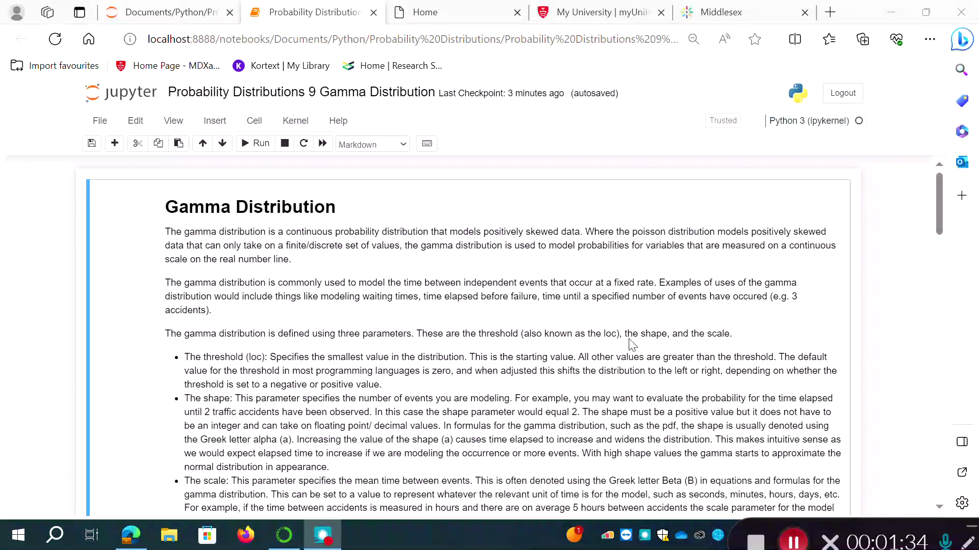
Step: Run the library imports cell
left_click(938, 507)
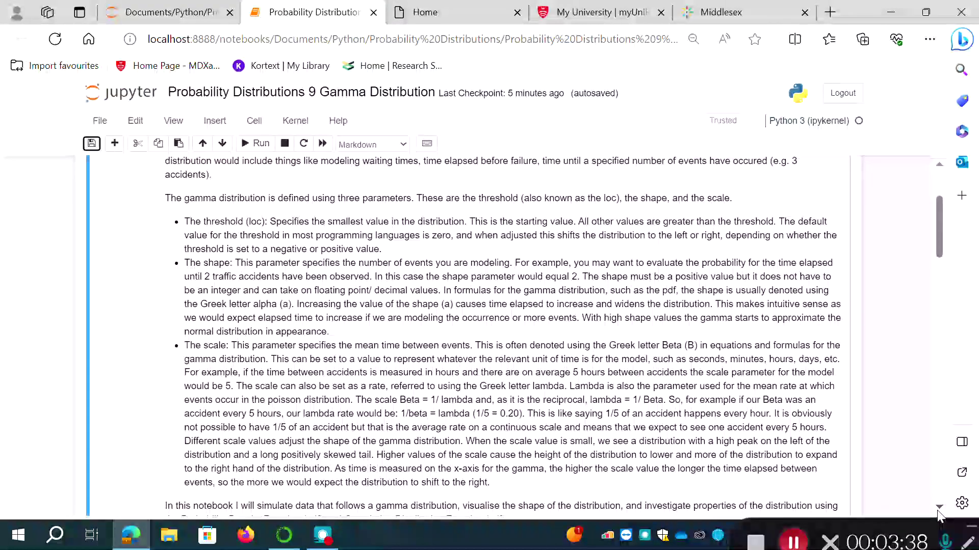
scroll(939, 516, "down", 1)
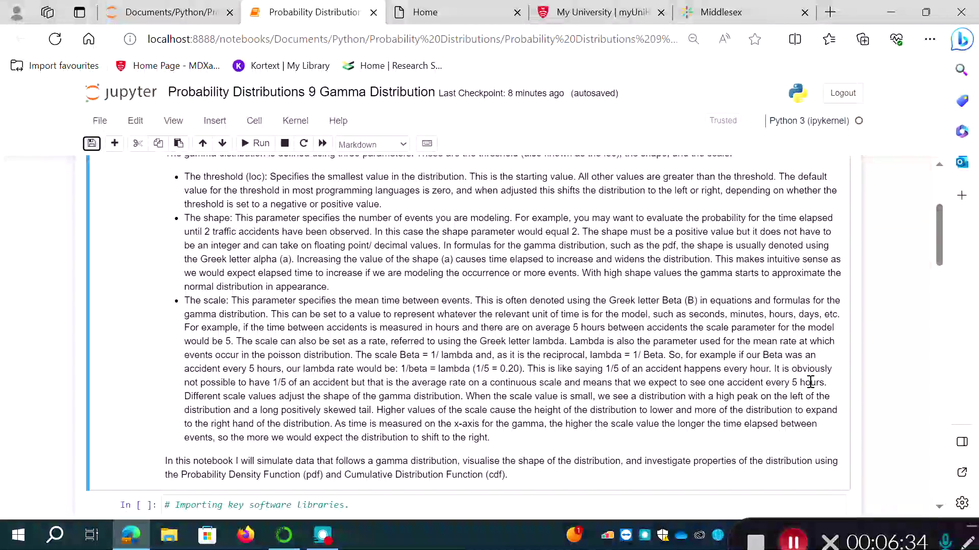
left_click_drag(938, 246, 945, 271)
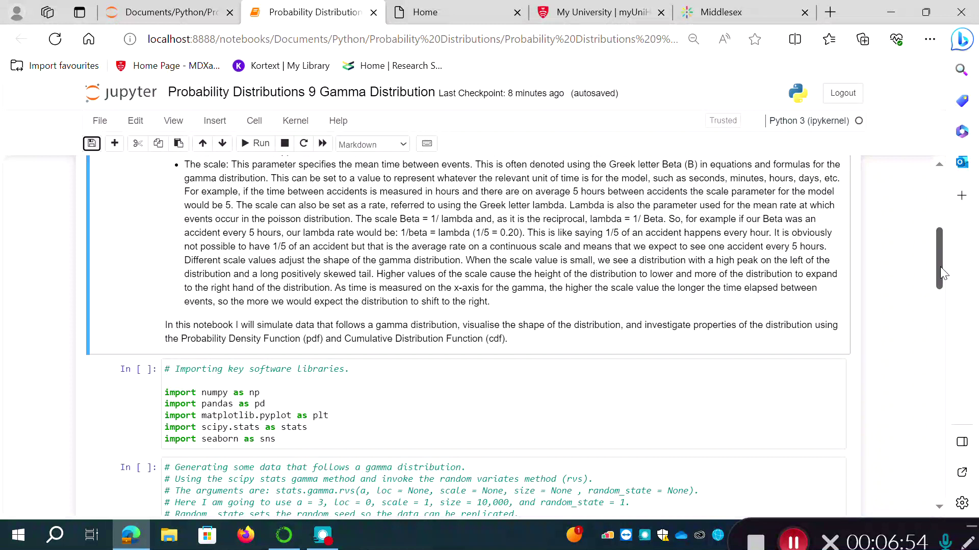
scroll(940, 267, "down", 1)
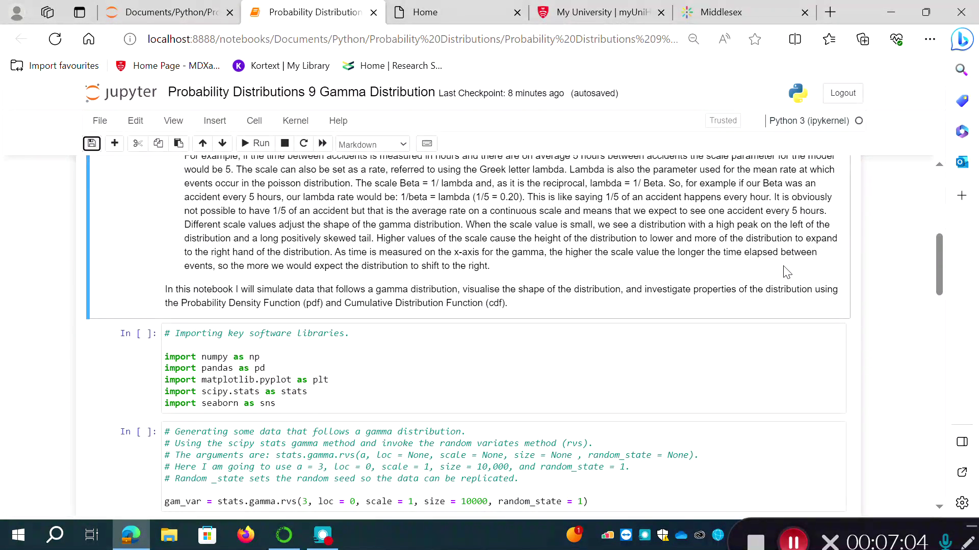
scroll(944, 272, "down", 1)
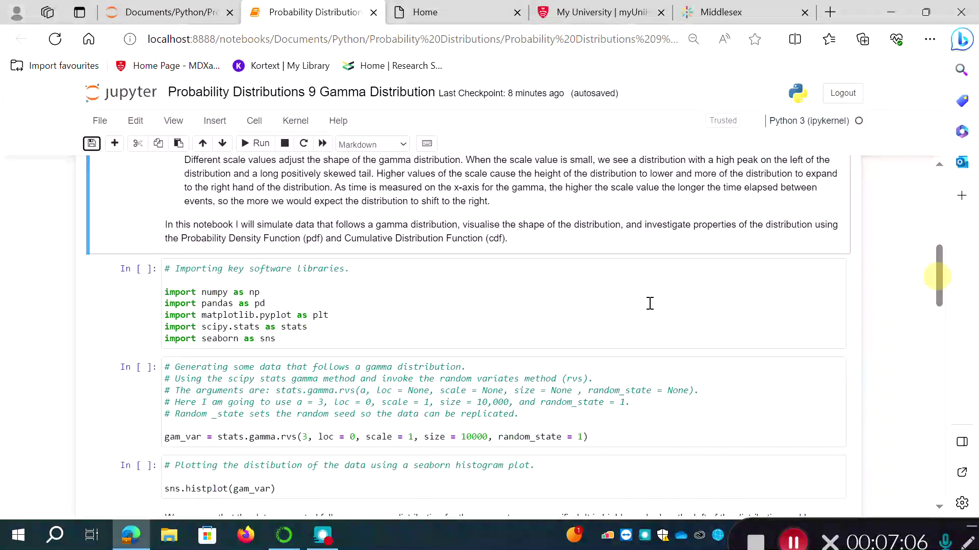
left_click(375, 338)
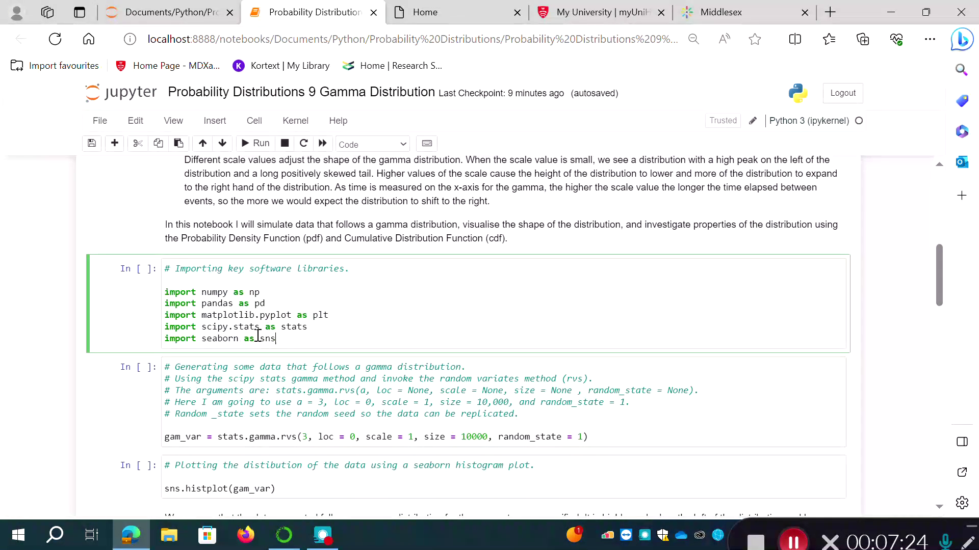
key("ctrl+Return")
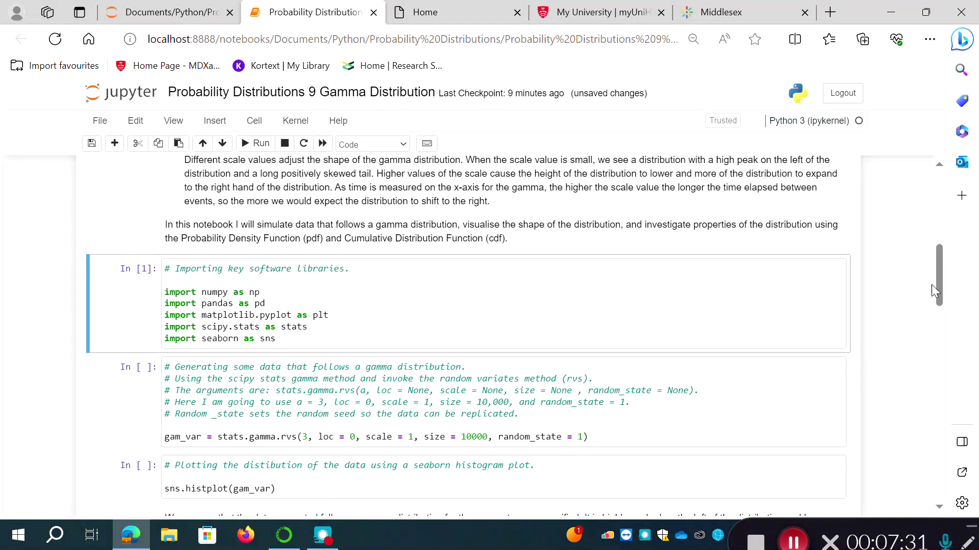
Step: Run the gam_var gamma data generation cell, which becomes In [2]
left_click_drag(940, 278, 940, 292)
left_click(630, 356)
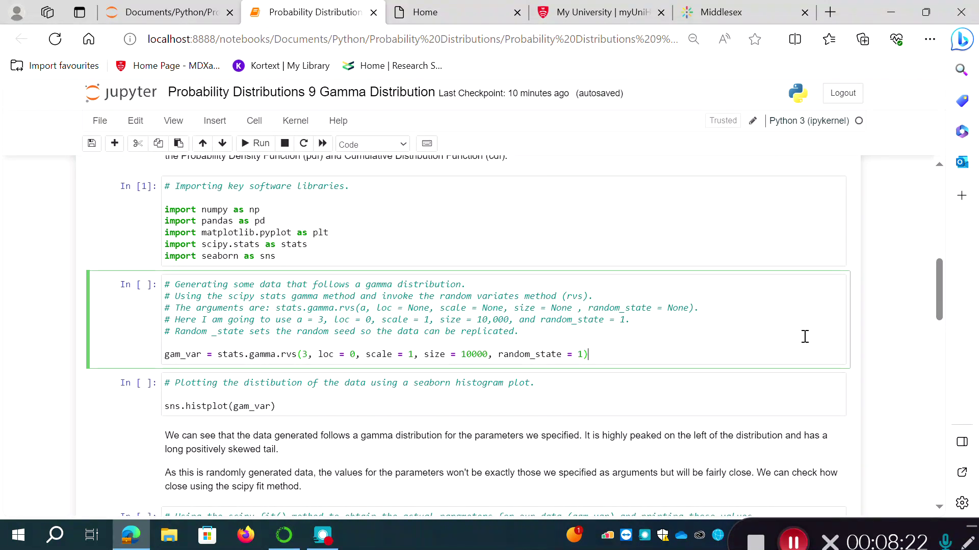
left_click_drag(939, 290, 940, 231)
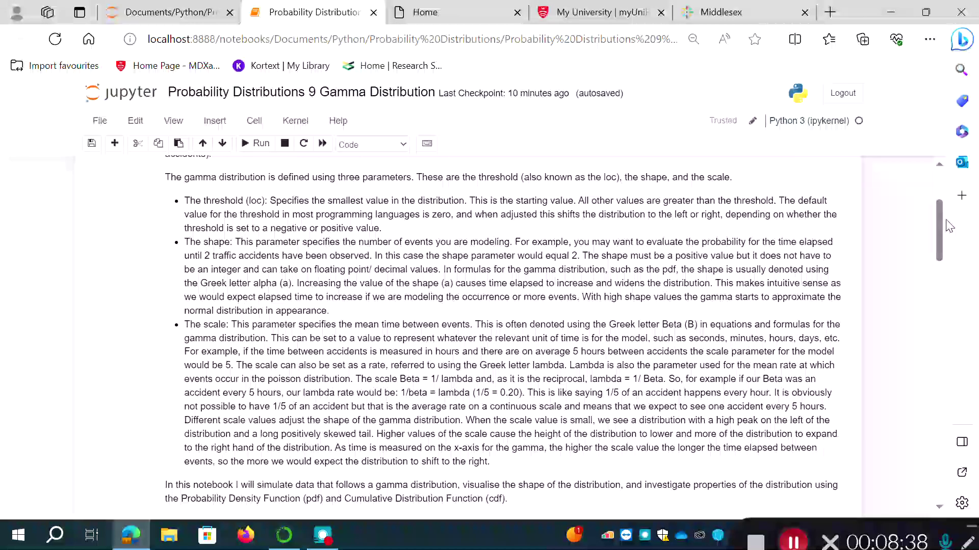
left_click_drag(938, 229, 948, 291)
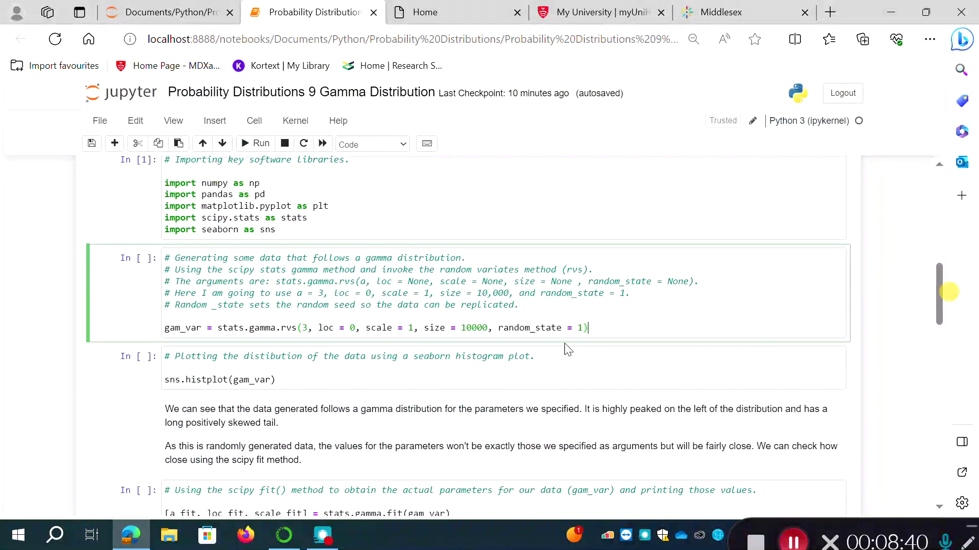
left_click(301, 331)
key("End")
left_click_drag(943, 321, 948, 276)
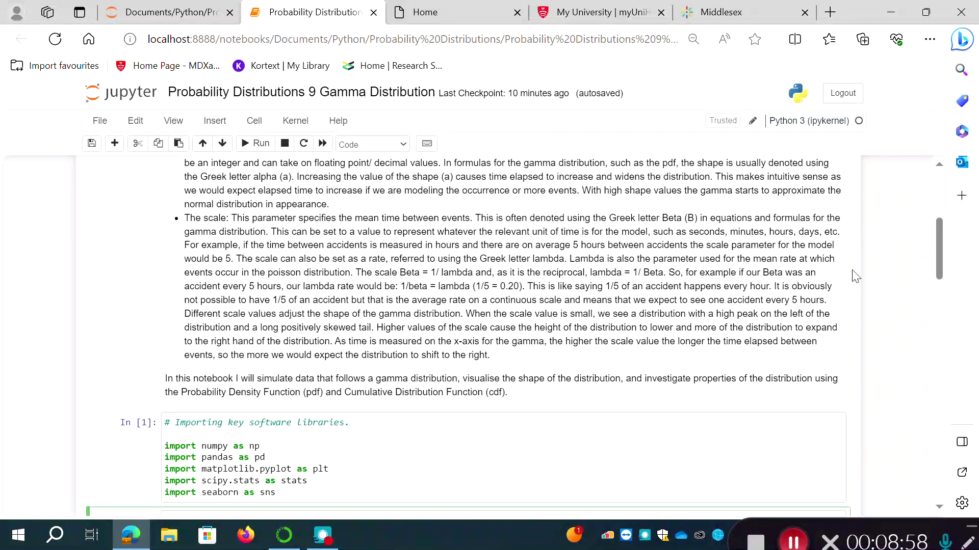
left_click_drag(938, 256, 944, 321)
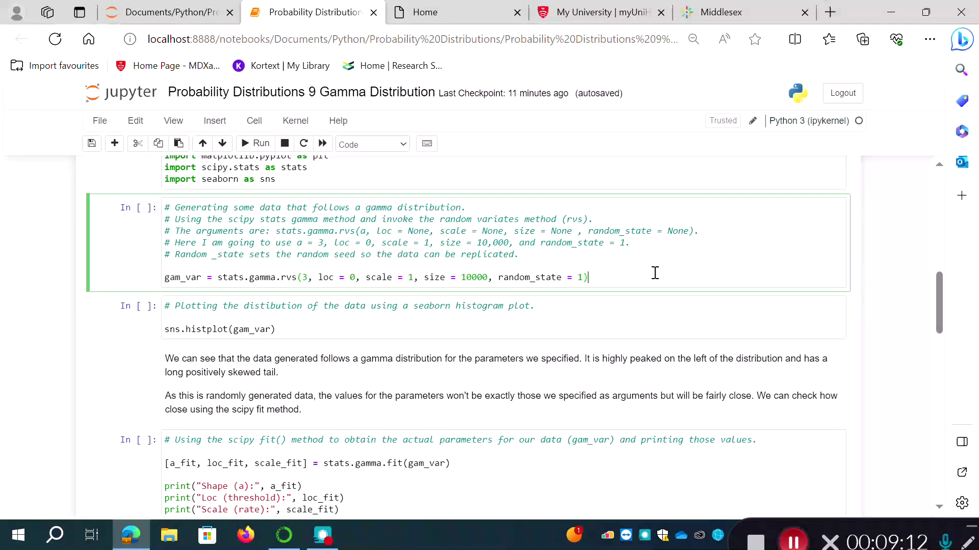
scroll(937, 311, "up", 2)
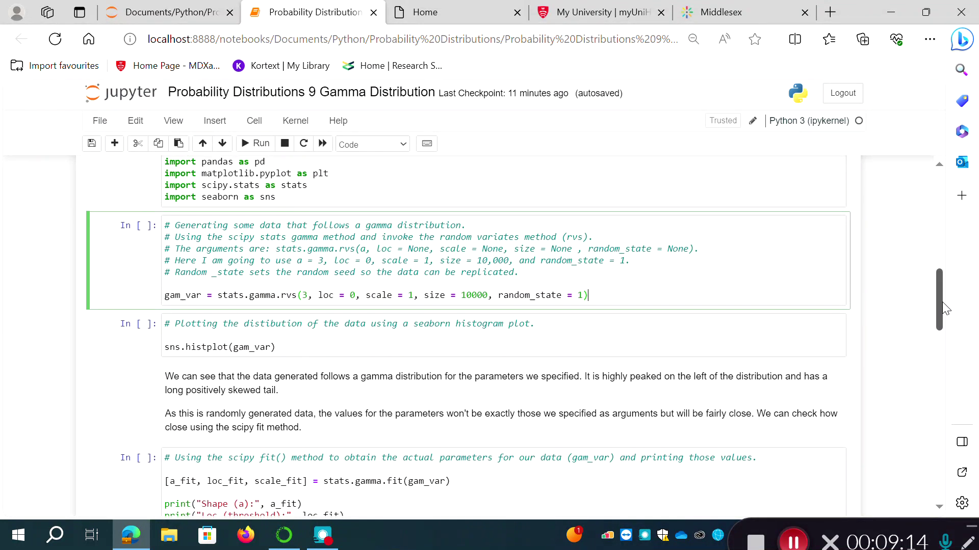
scroll(683, 286, "down", 1)
key("ctrl+Return")
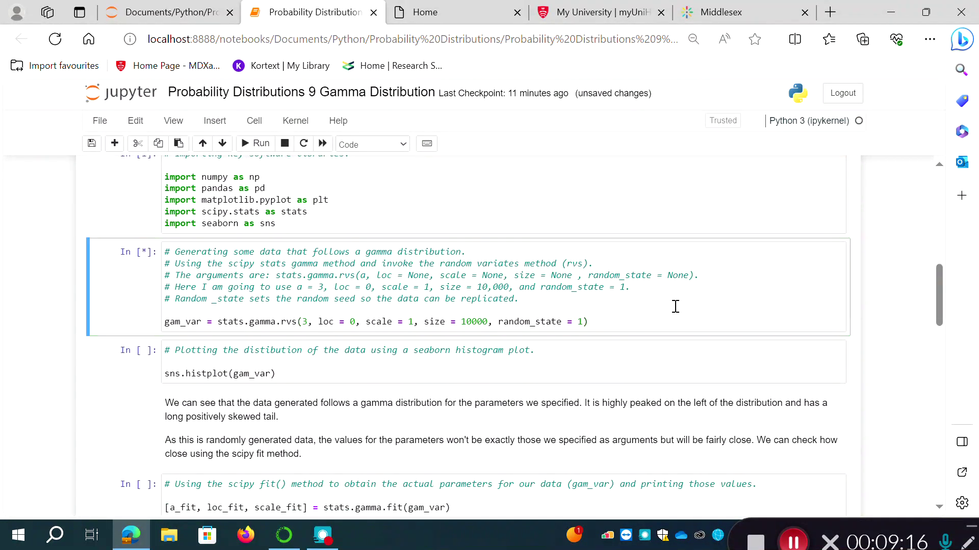
left_click(332, 375)
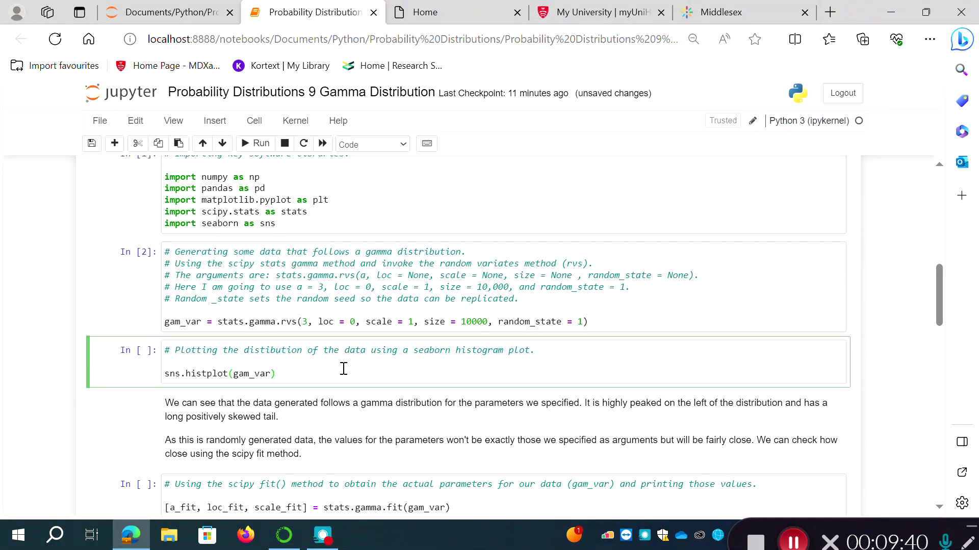
Step: Plot the sns.histplot(gam_var) histogram, which is right-skewed and peaks near 2
key("ctrl+Return")
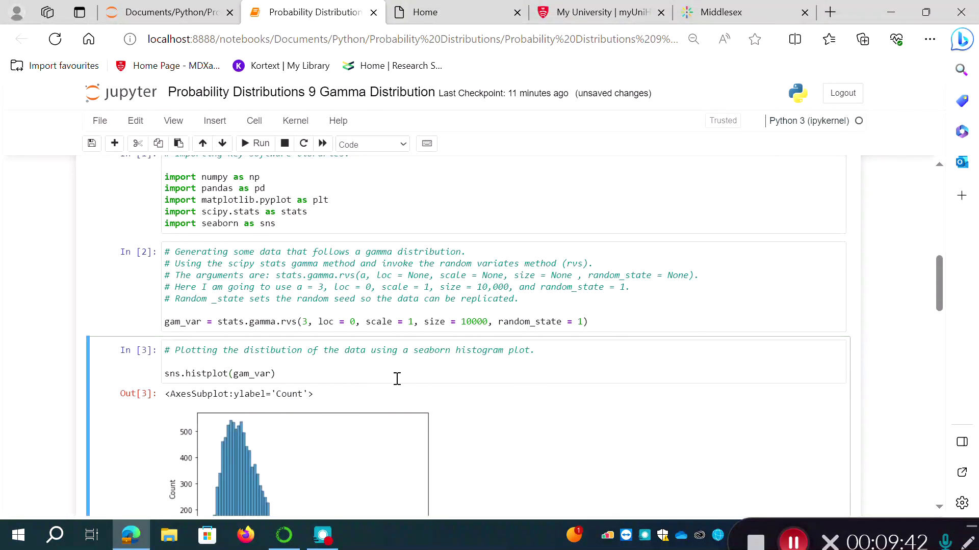
left_click_drag(939, 291, 944, 312)
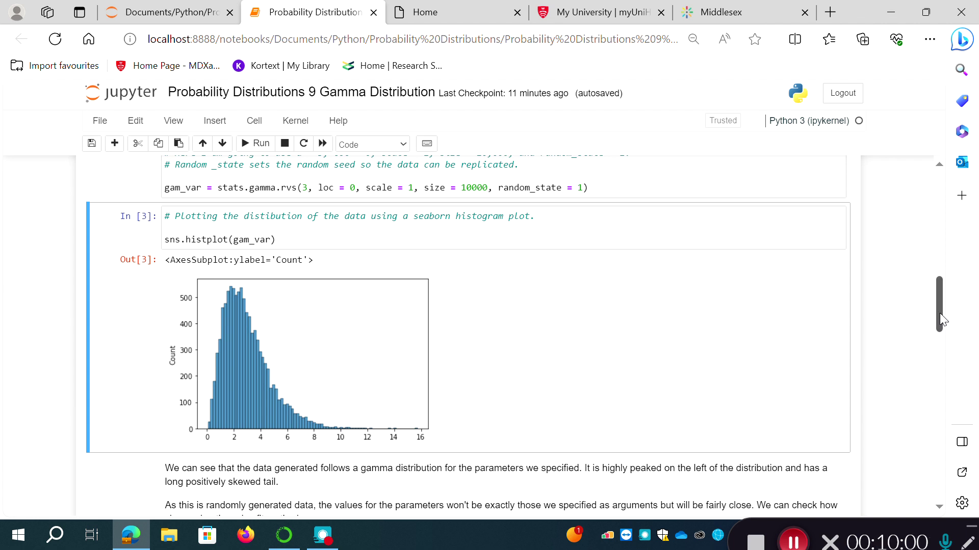
scroll(940, 313, "down", 1)
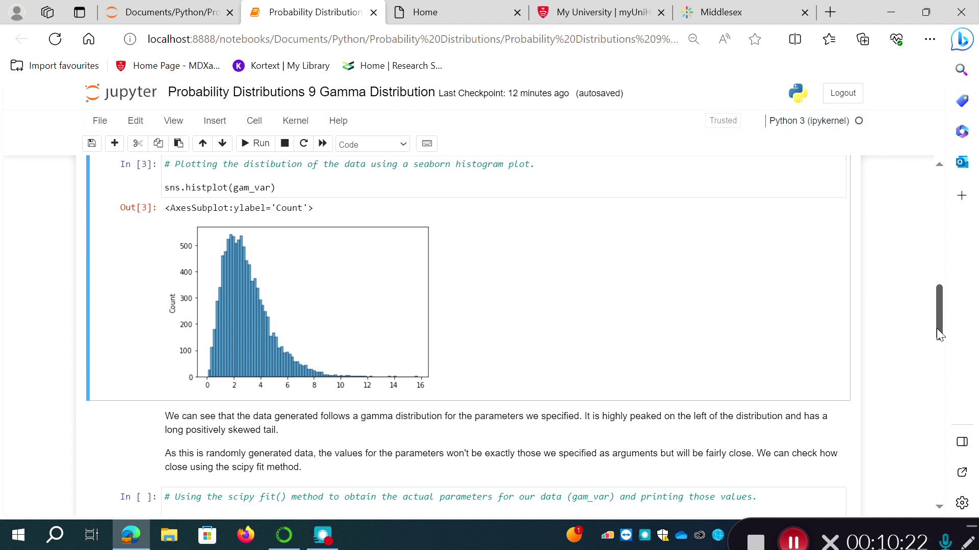
left_click_drag(937, 329, 938, 332)
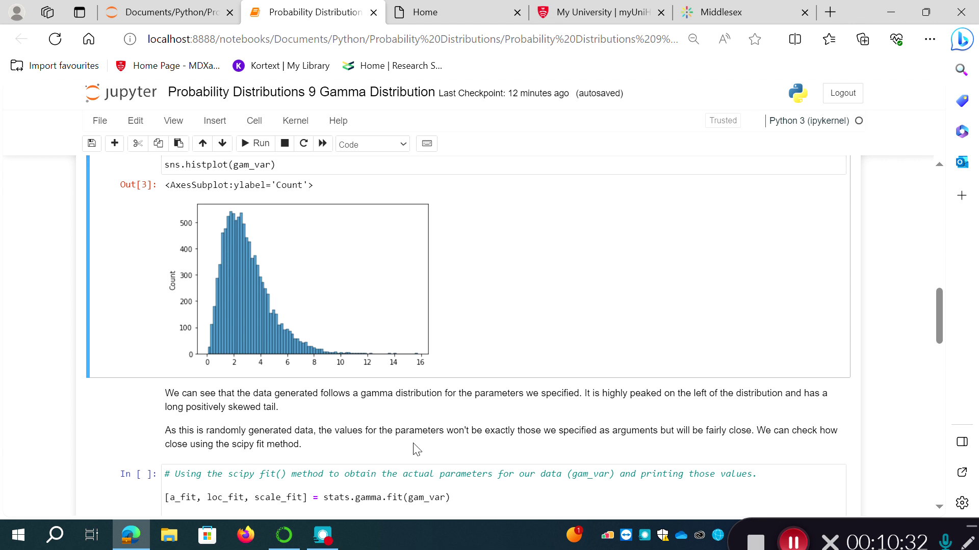
left_click_drag(940, 319, 938, 293)
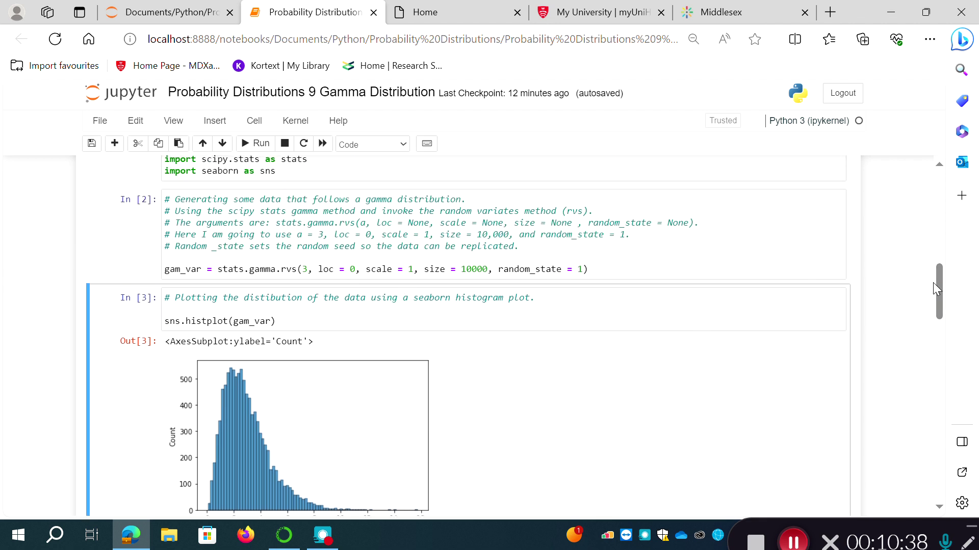
left_click_drag(941, 286, 932, 329)
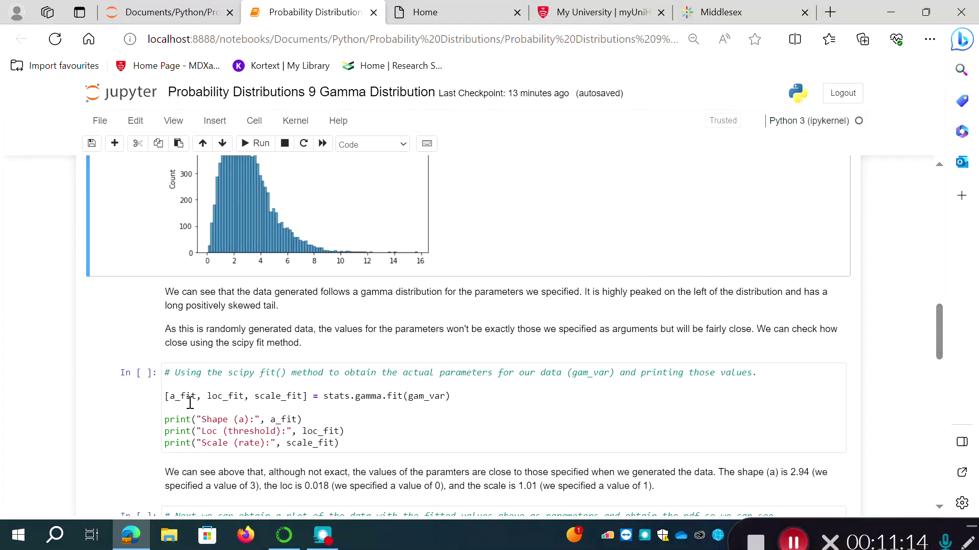
Step: Run the stats.gamma.fit cell, printing shape 2.94, loc 0.018 and scale 1.01
left_click(403, 441)
key("ctrl+Return")
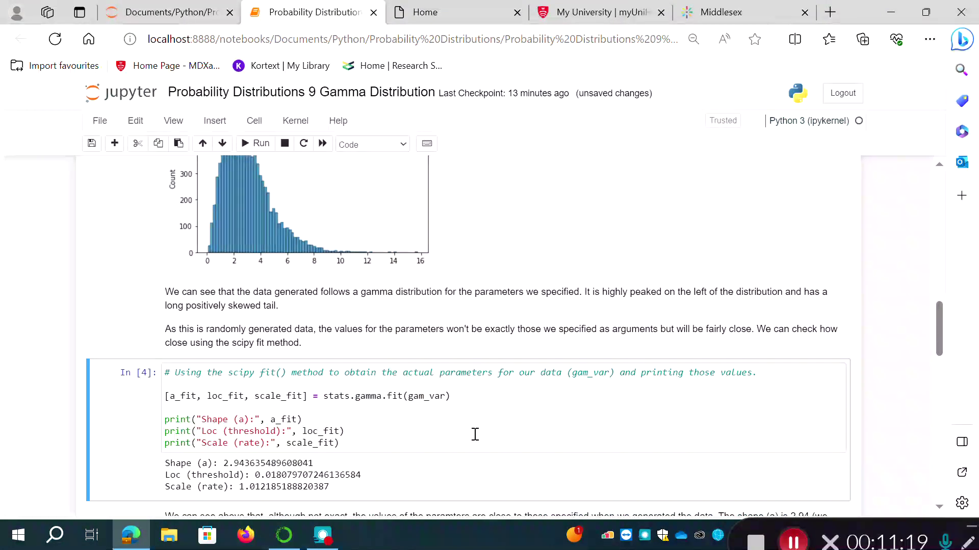
left_click_drag(939, 335, 947, 361)
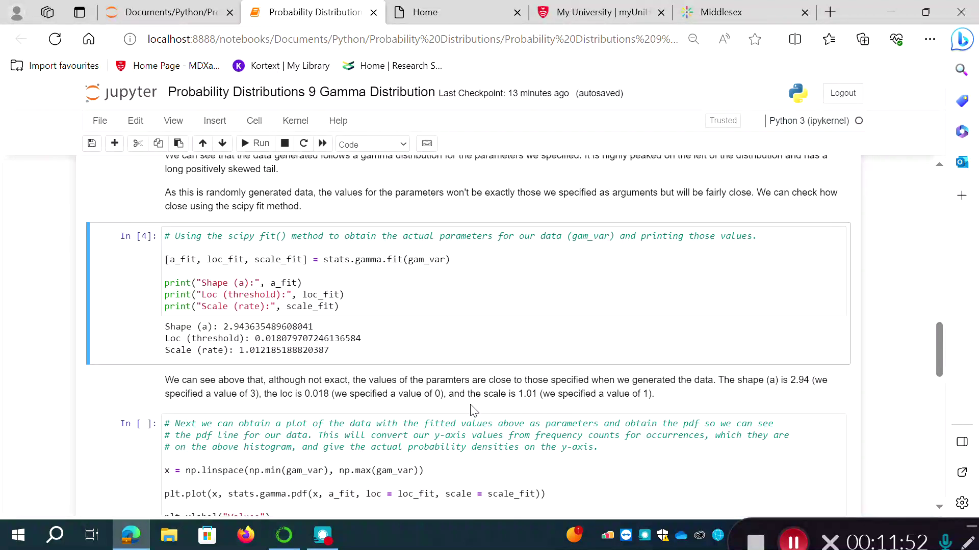
left_click_drag(937, 330, 951, 366)
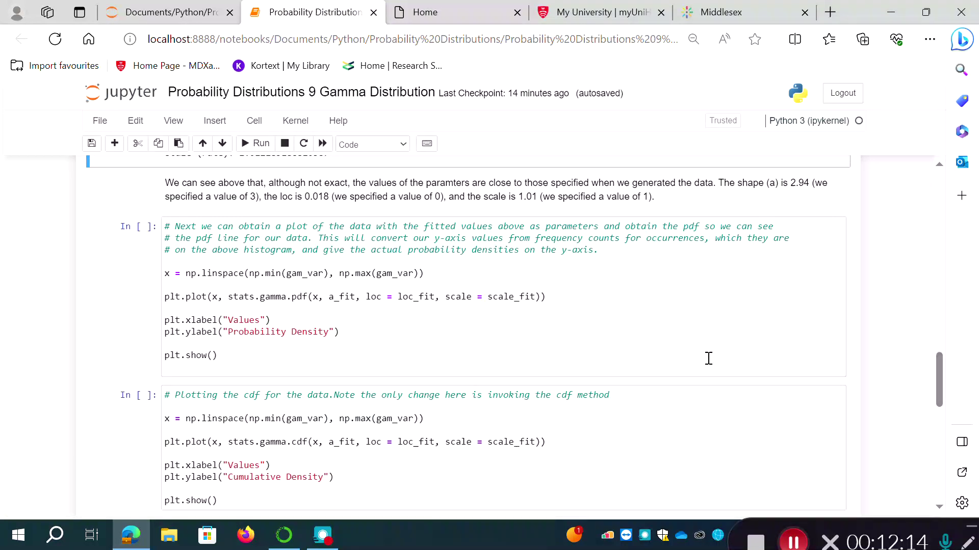
left_click_drag(938, 368, 940, 360)
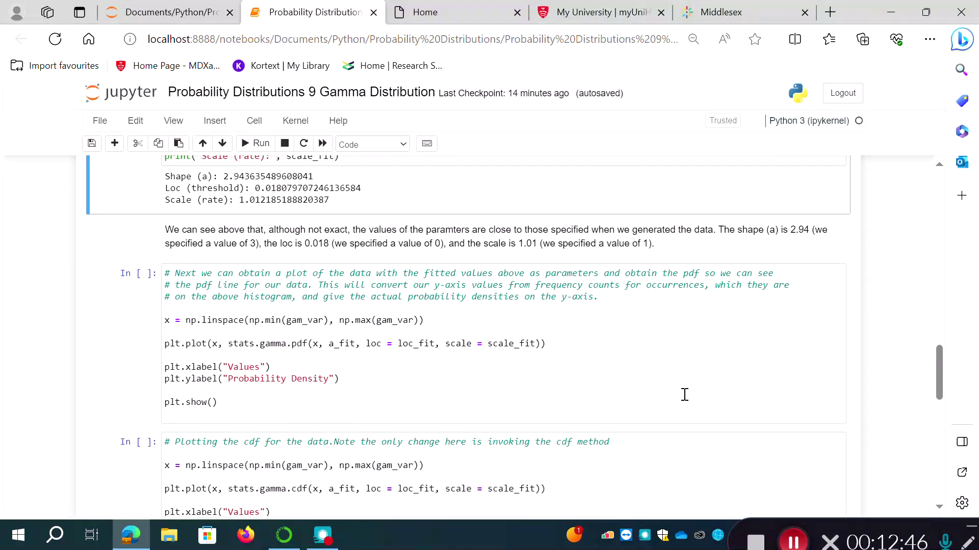
left_click_drag(939, 400, 940, 327)
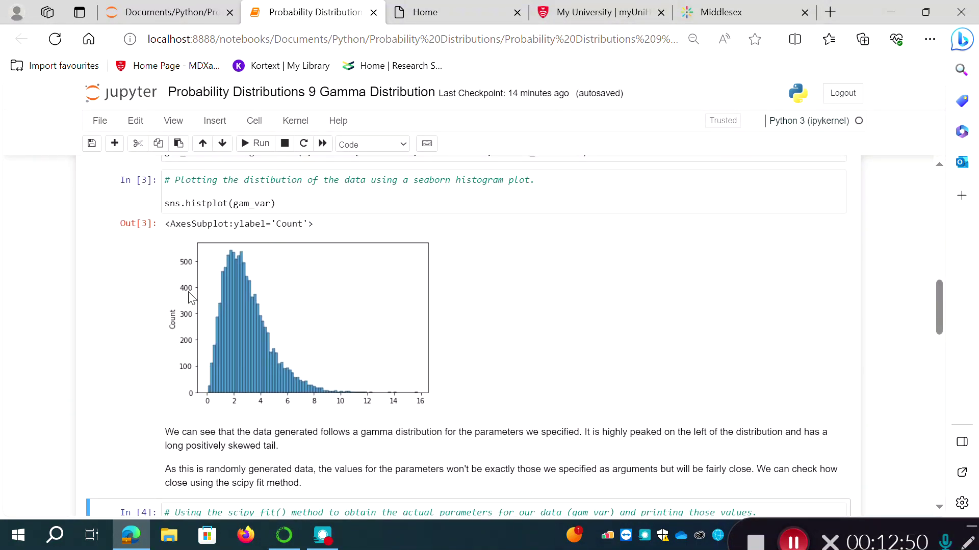
left_click_drag(940, 315, 946, 373)
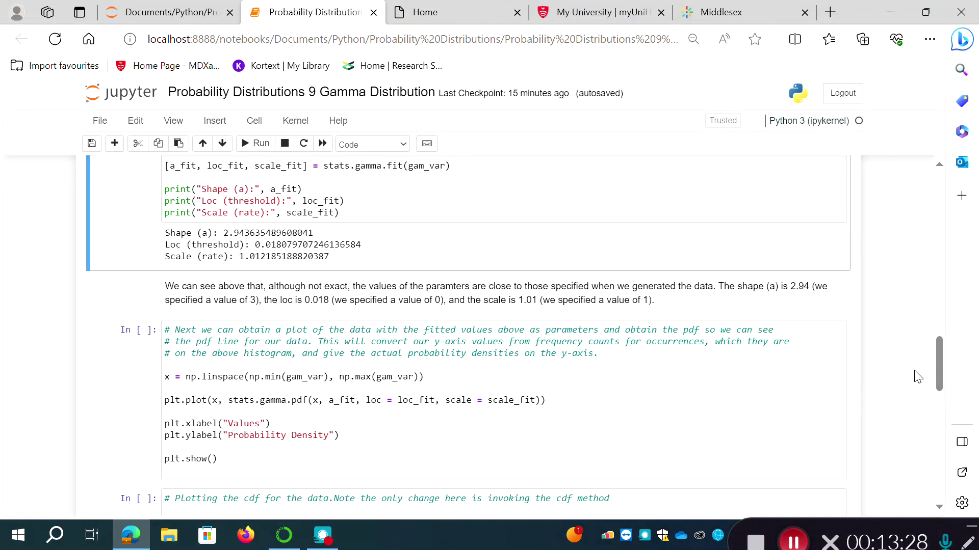
left_click_drag(942, 381, 942, 387)
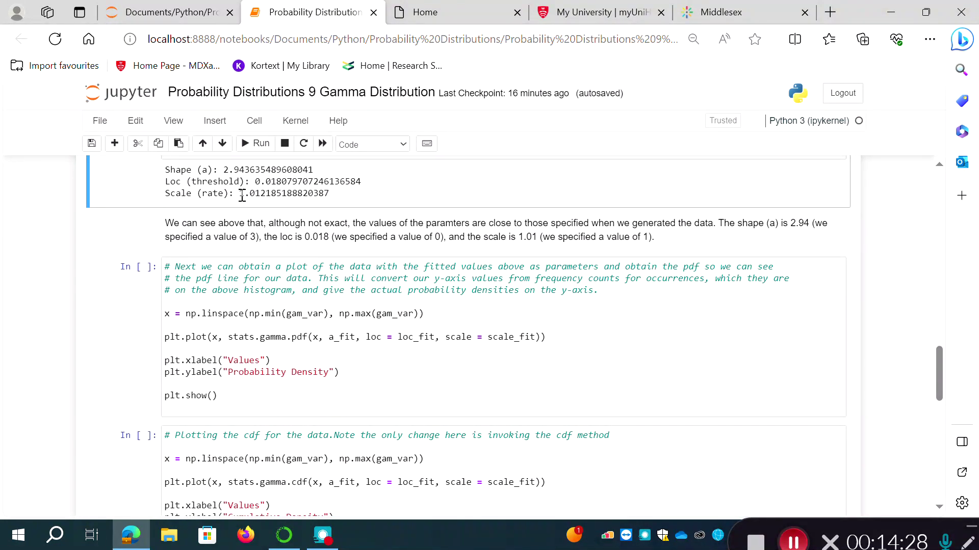
Step: Plot the fitted gamma pdf curve, which peaks near 0.27 around 2
left_click(399, 403)
key("ctrl+Return")
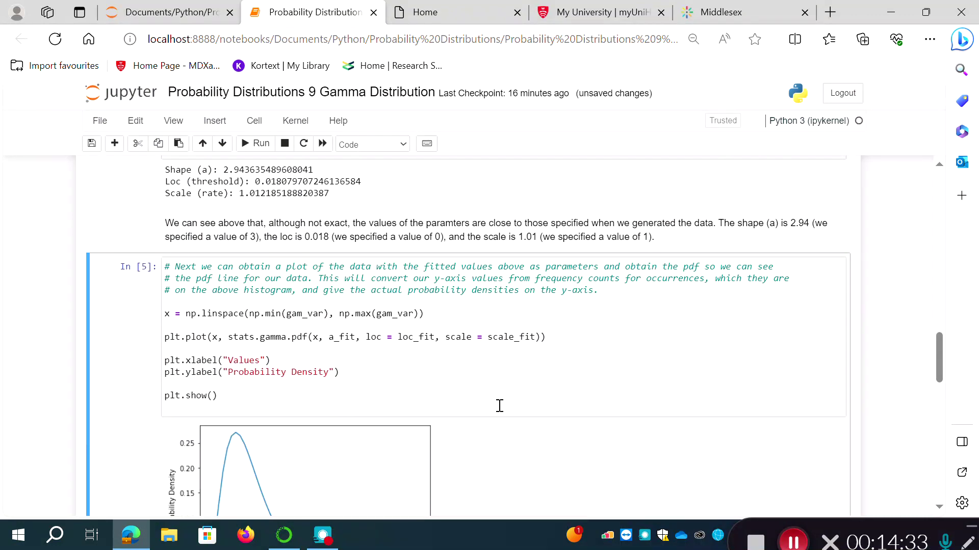
mouse_move(938, 346)
left_mouse_down()
mouse_move(940, 375)
mouse_move(938, 364)
left_mouse_up()
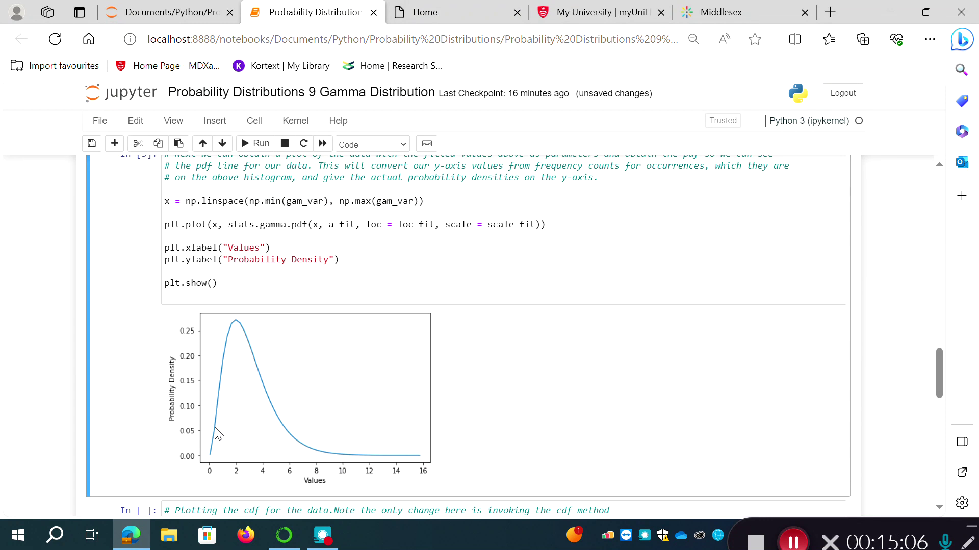
left_click_drag(937, 371, 939, 408)
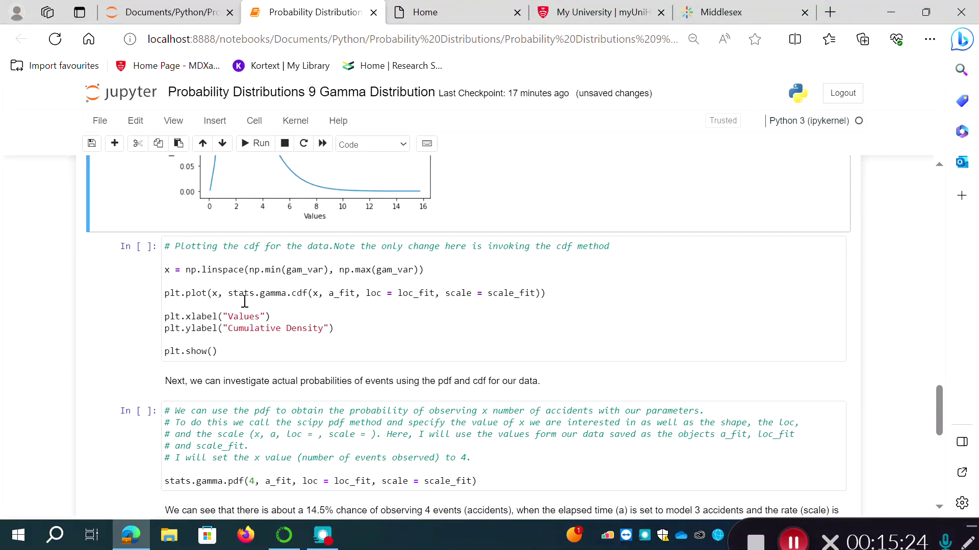
Step: Plot the fitted gamma cdf curve, which rises from 0 to 1.0 by about 8
left_click_drag(942, 432, 942, 377)
scroll(497, 383, "down", 8)
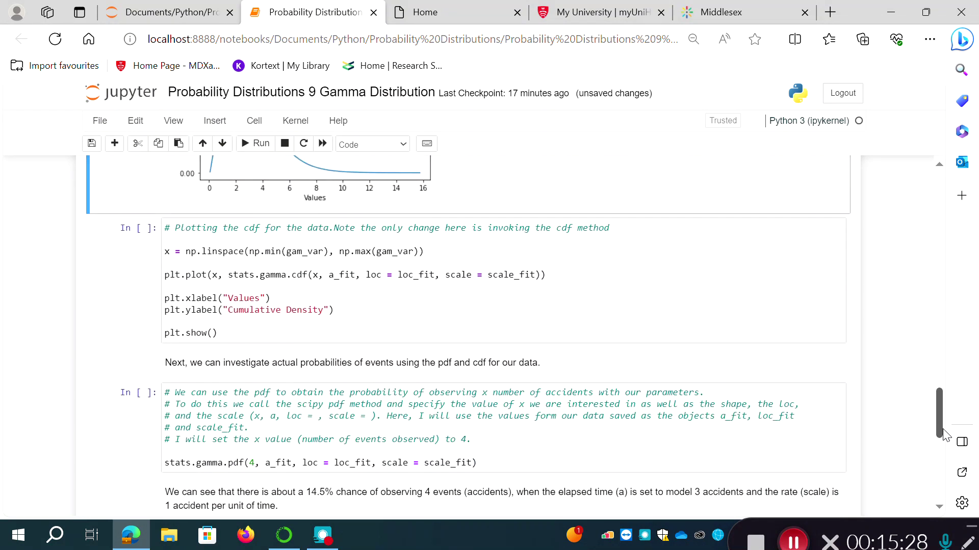
left_click(431, 325)
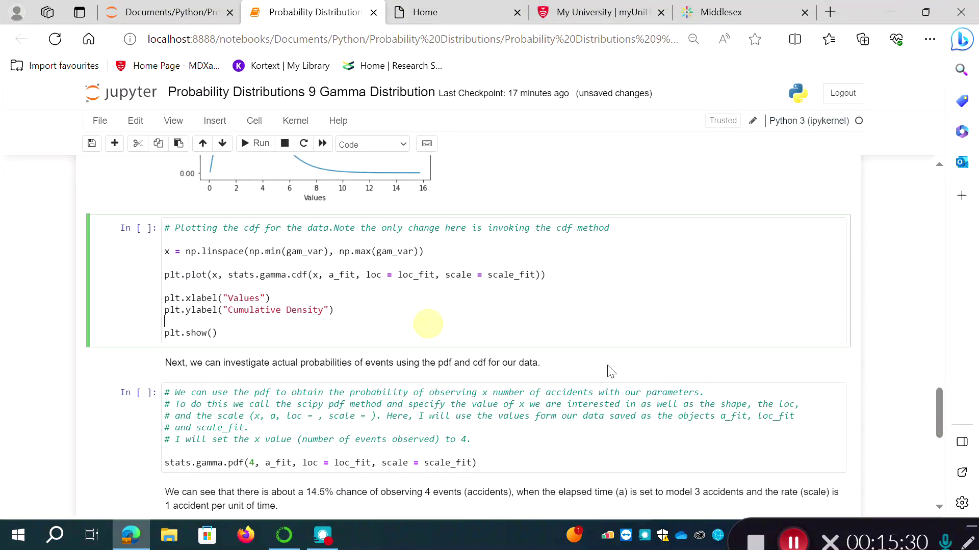
left_click(417, 335)
key("ctrl+Return")
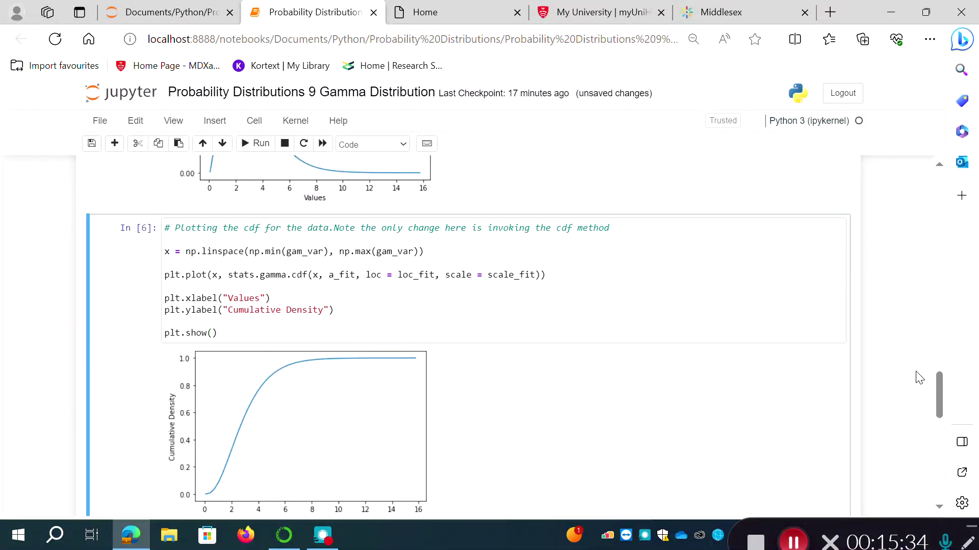
left_click_drag(936, 382, 940, 394)
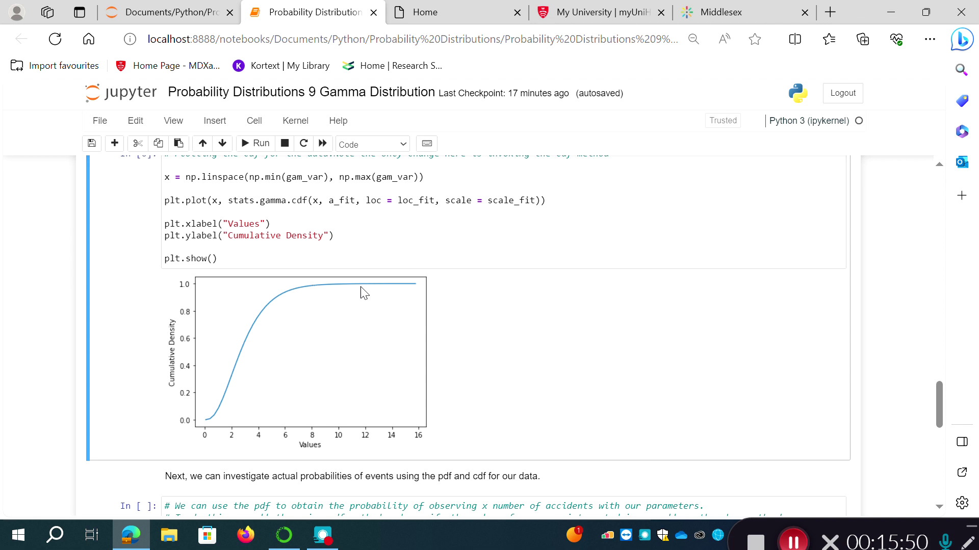
left_click_drag(939, 397, 947, 440)
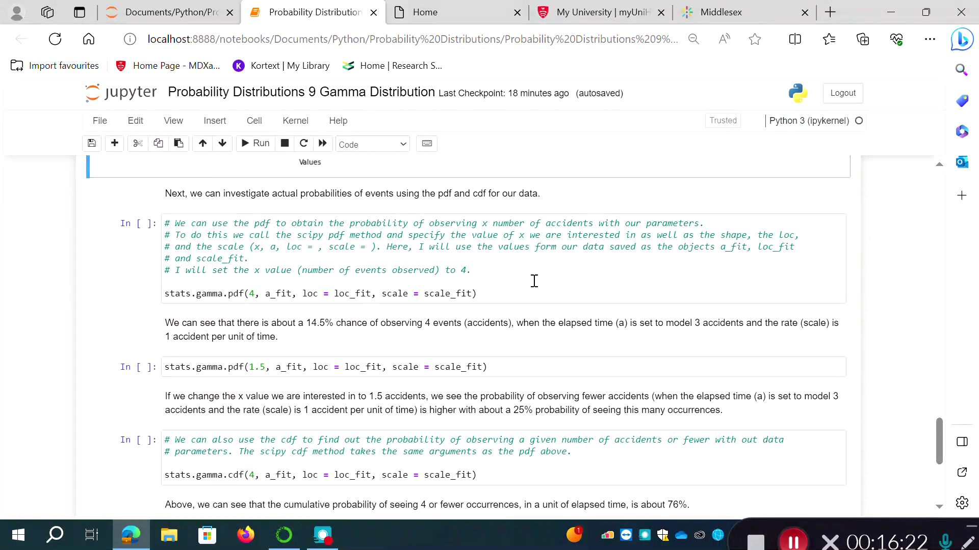
Step: Fix the comment typo 'form' to 'from' and compute pdf(4) as 0.1457653841194315
left_click(545, 249)
key("BackSpace")
key("Right")
type("o")
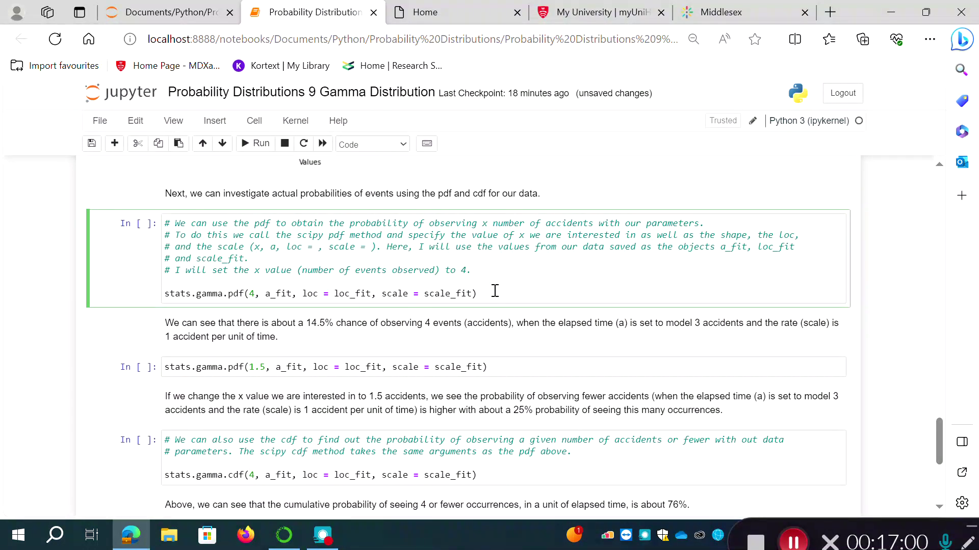
key("ctrl+Return")
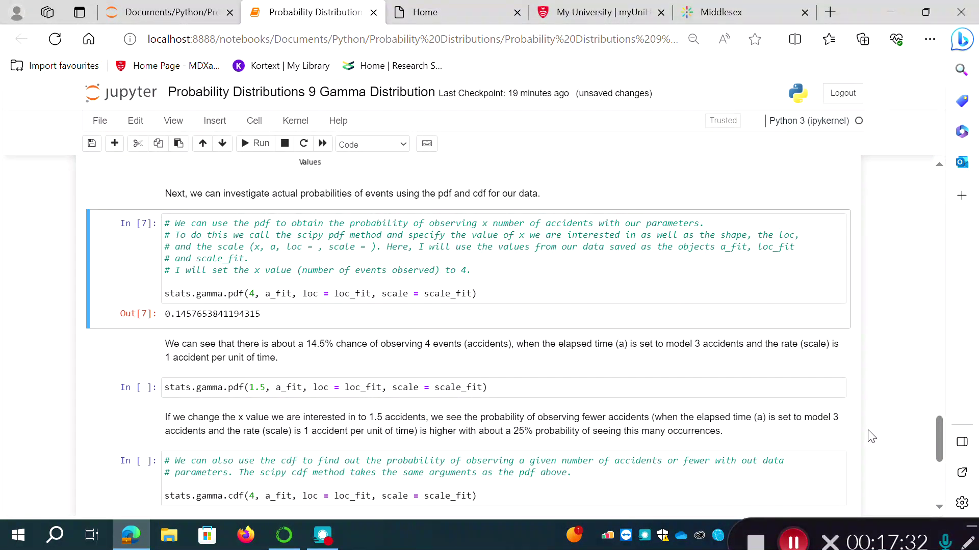
Step: Compute stats.gamma.pdf(1.5), returning 0.25233645866408566
left_click_drag(938, 445, 938, 455)
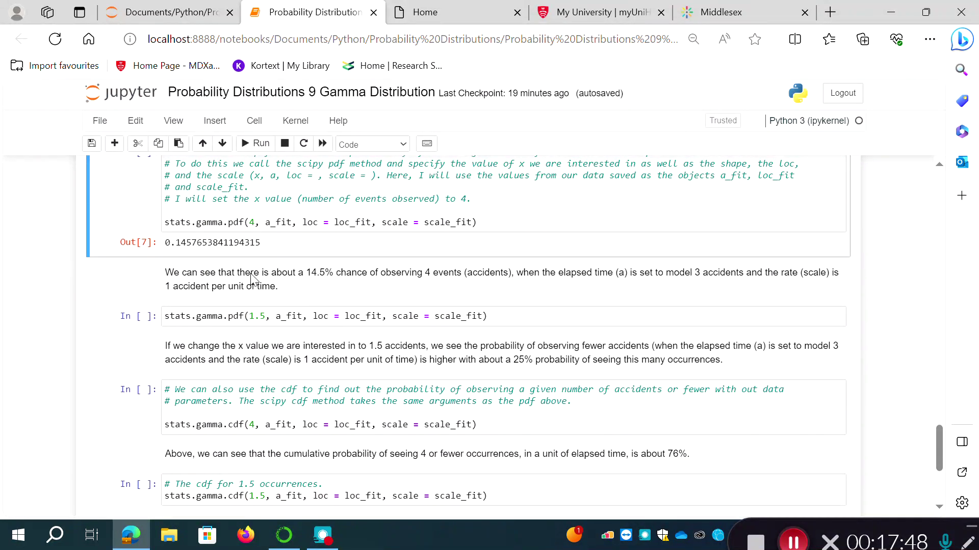
left_click(521, 321)
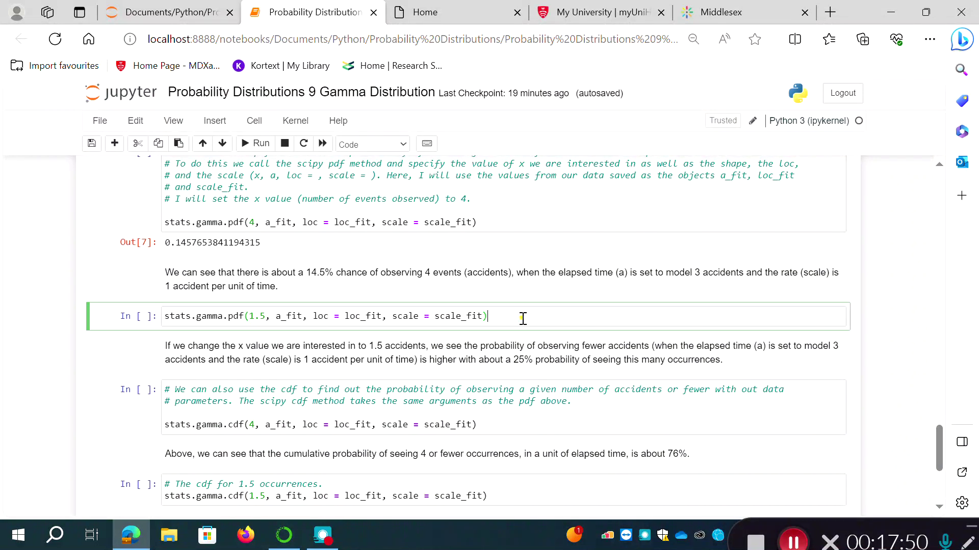
key("ctrl+Return")
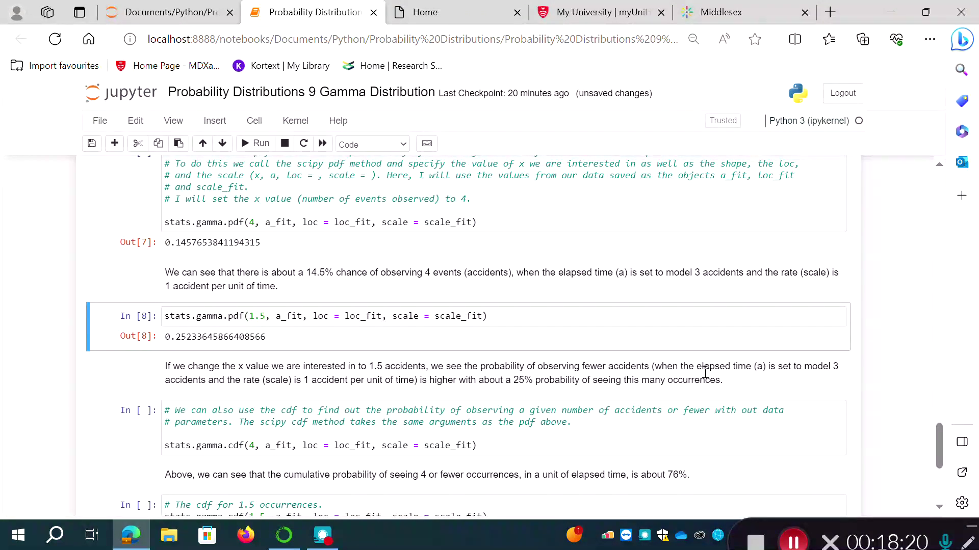
left_click_drag(940, 439, 943, 366)
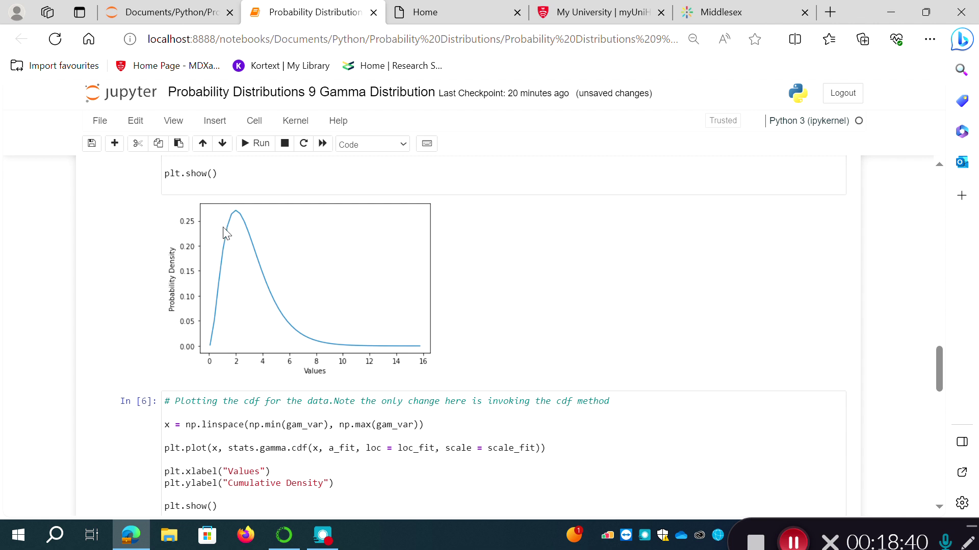
left_click_drag(941, 368, 959, 467)
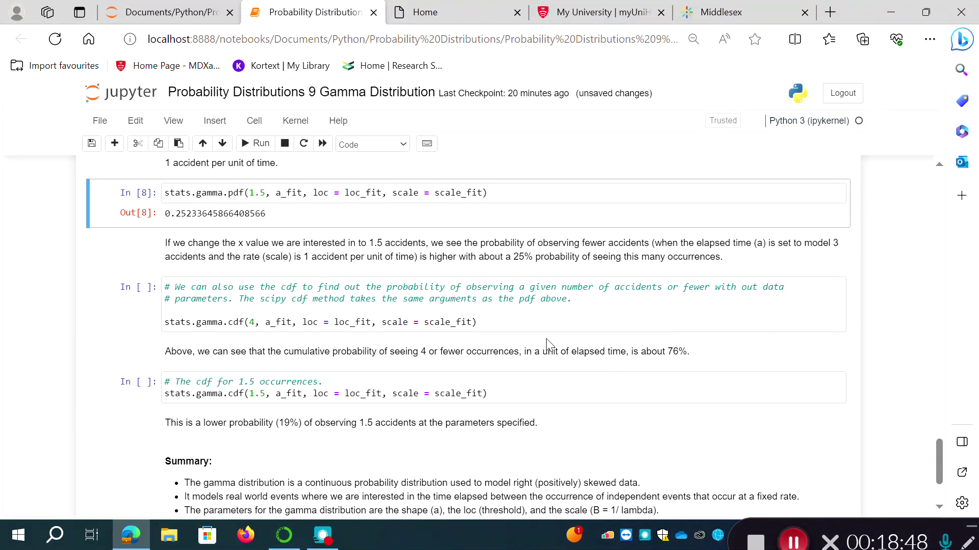
Step: Correct the cdf cell comment from 'with out data' to 'with our data'
left_click(530, 322)
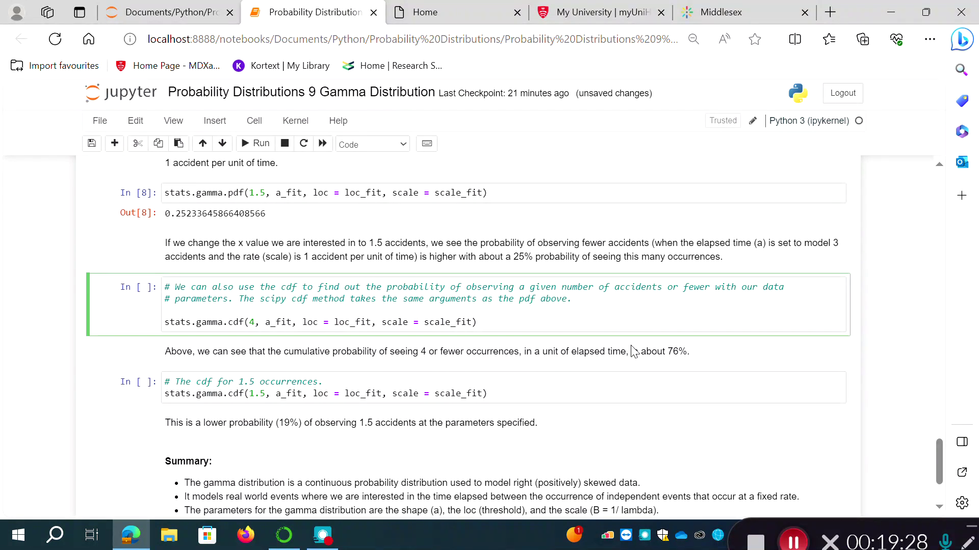
left_click_drag(940, 455, 935, 317)
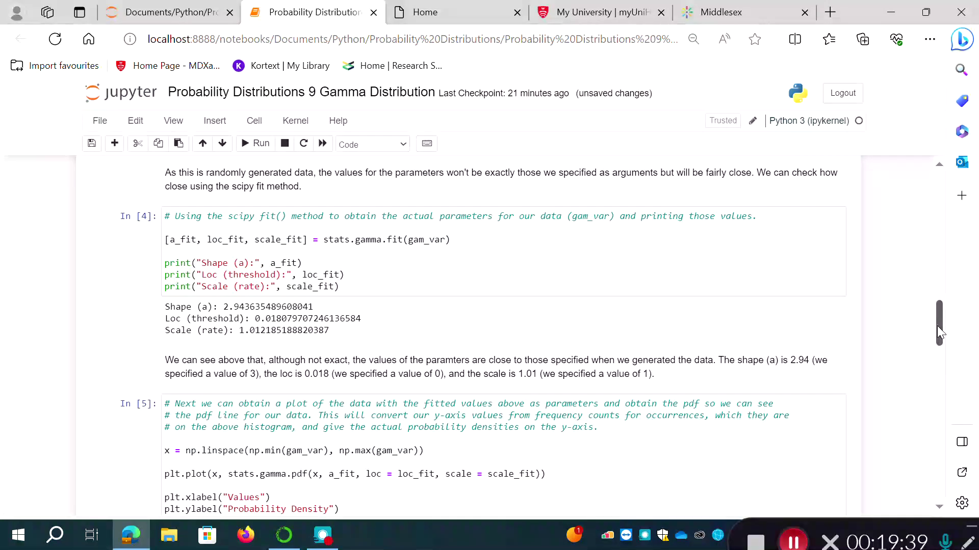
left_click_drag(938, 325, 960, 445)
scroll(769, 417, "down", 4)
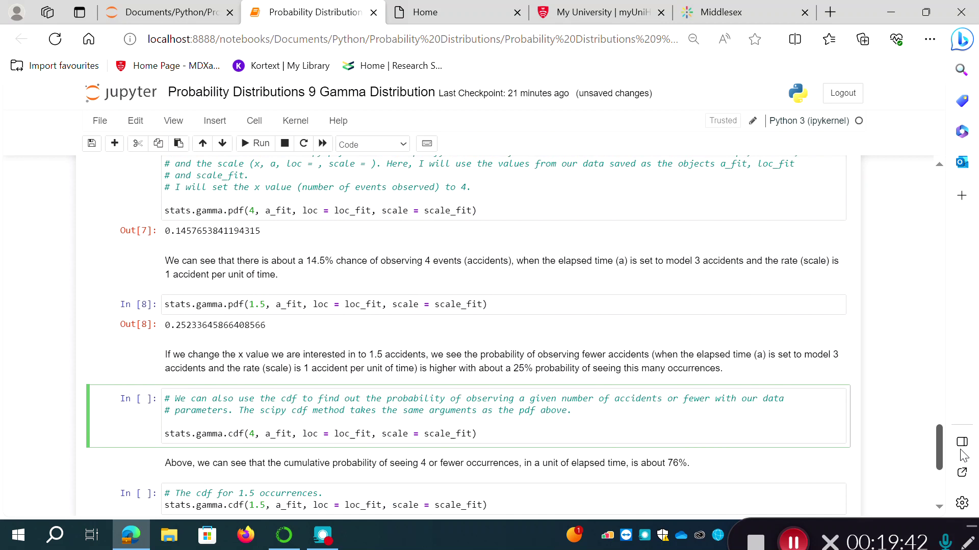
left_click(542, 349)
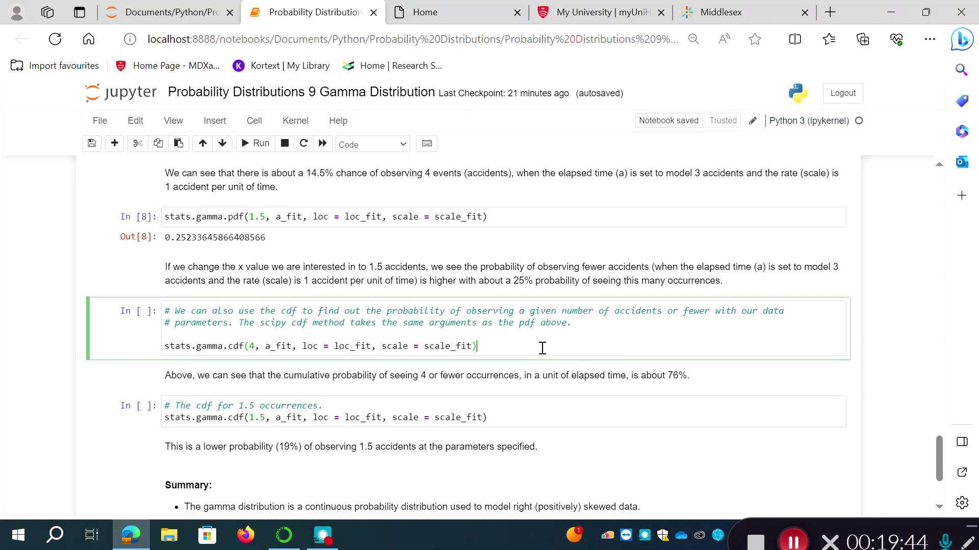
Step: Compute stats.gamma.cdf(4), returning 0.7622826793696598 (about 76%)
key("ctrl+Return")
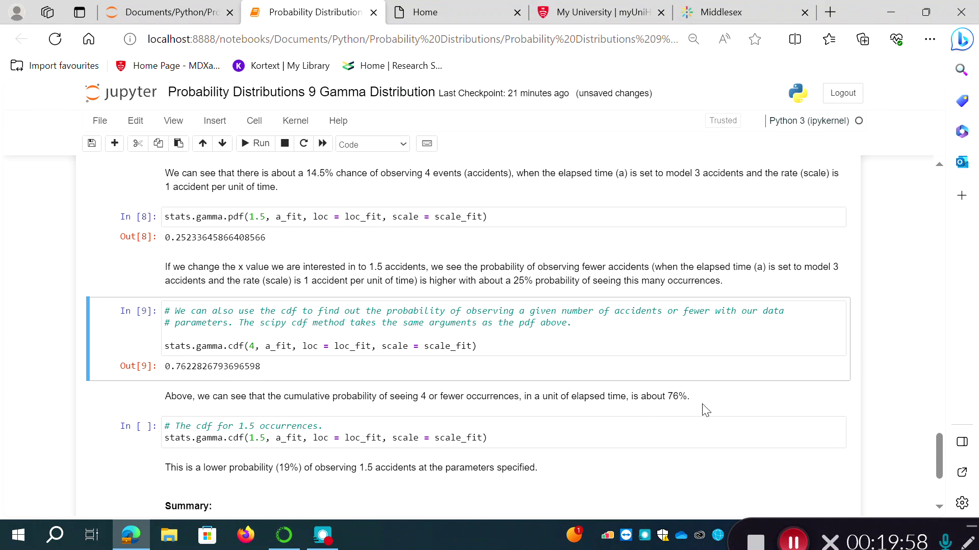
left_click_drag(937, 464, 953, 406)
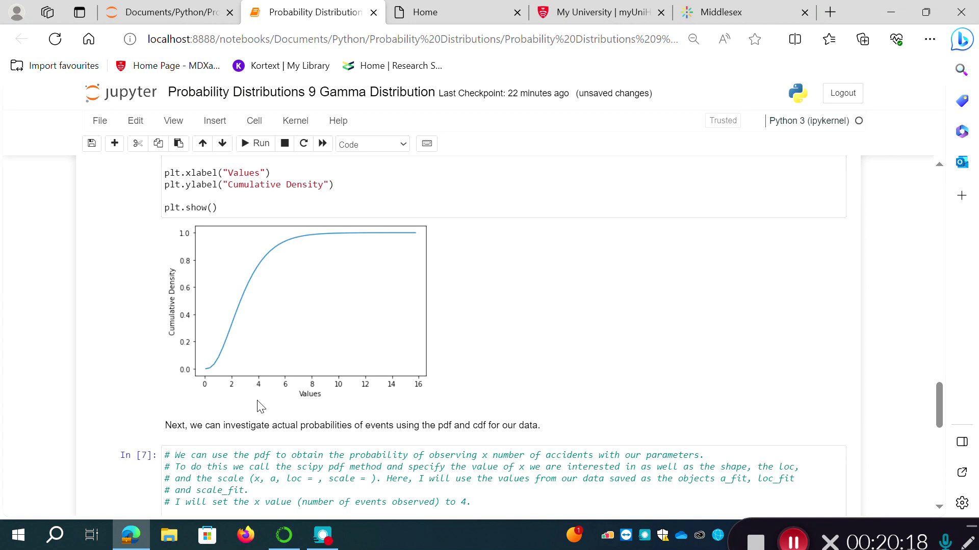
left_click_drag(938, 403, 937, 470)
Step: Compute stats.gamma.cdf(1.5), returning 0.1924882515740937 (about 19%)
left_click(538, 292)
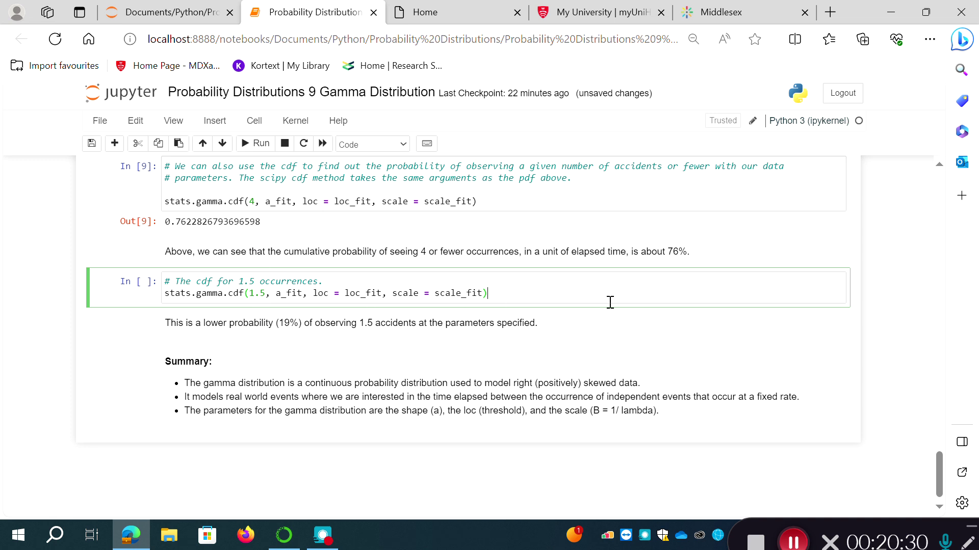
key("ctrl+Return")
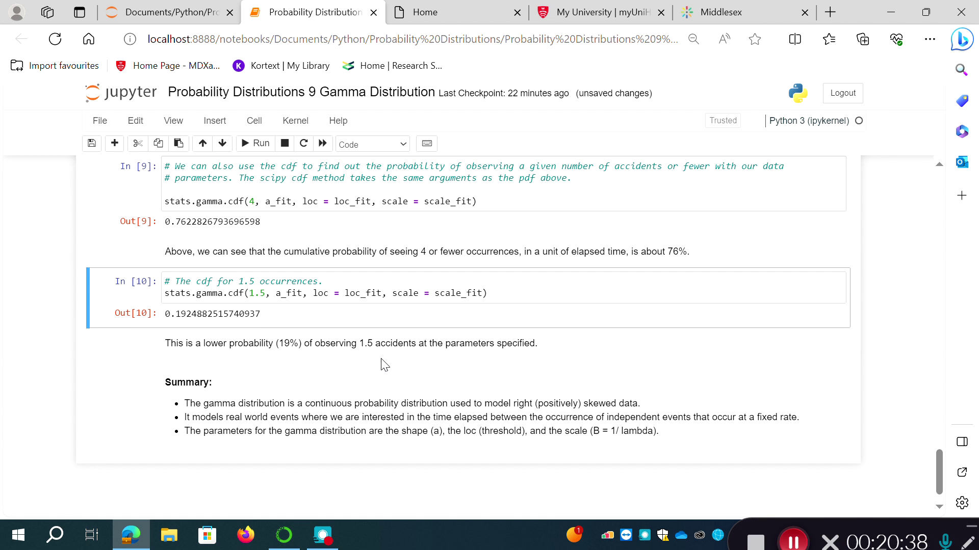
left_click_drag(938, 476, 954, 416)
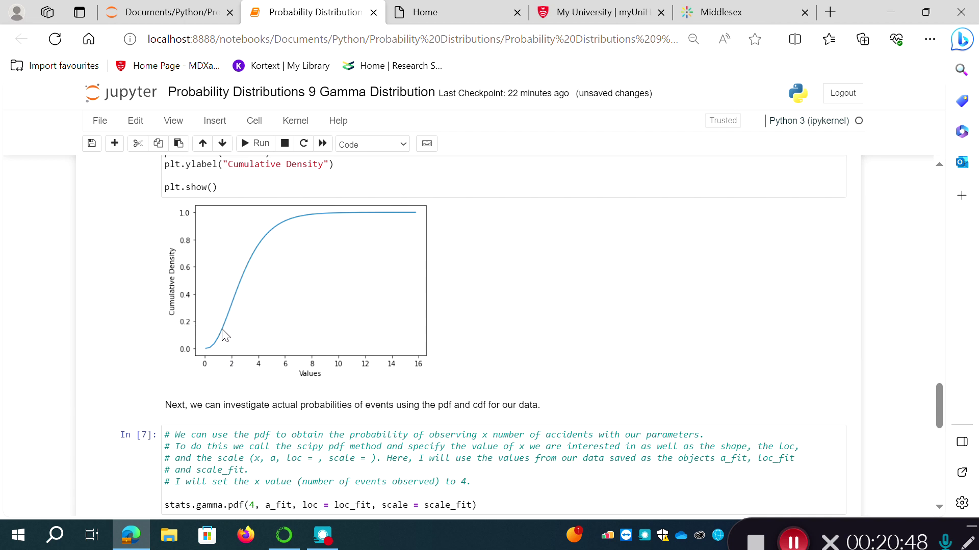
left_click_drag(939, 396, 923, 475)
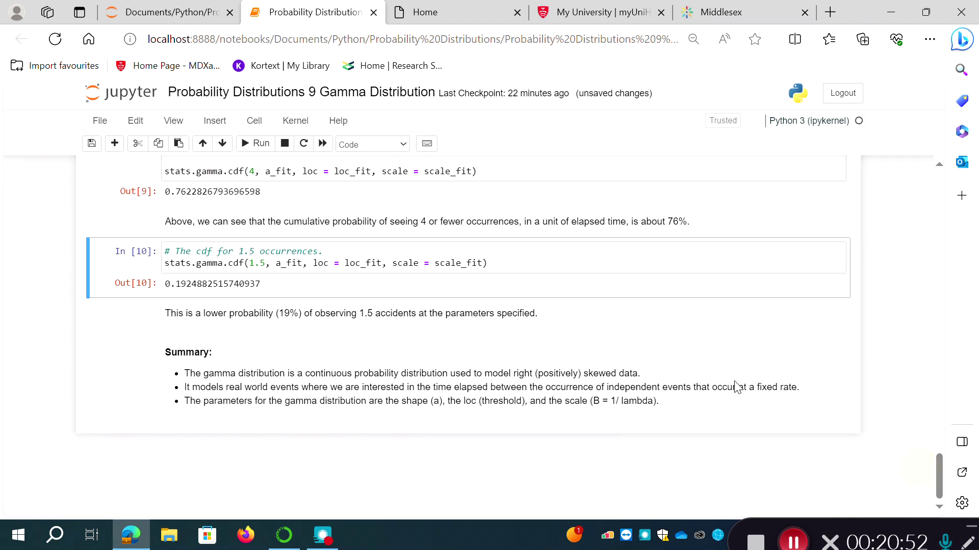